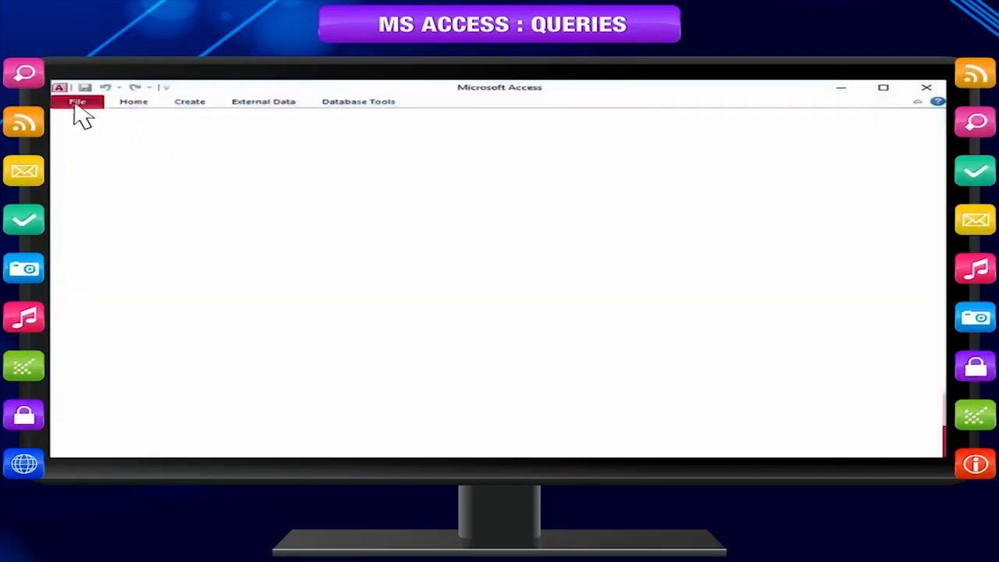
# - Create a new database from the Northwind sample template and log in as the preselected employee
pyautogui.click(78, 102)
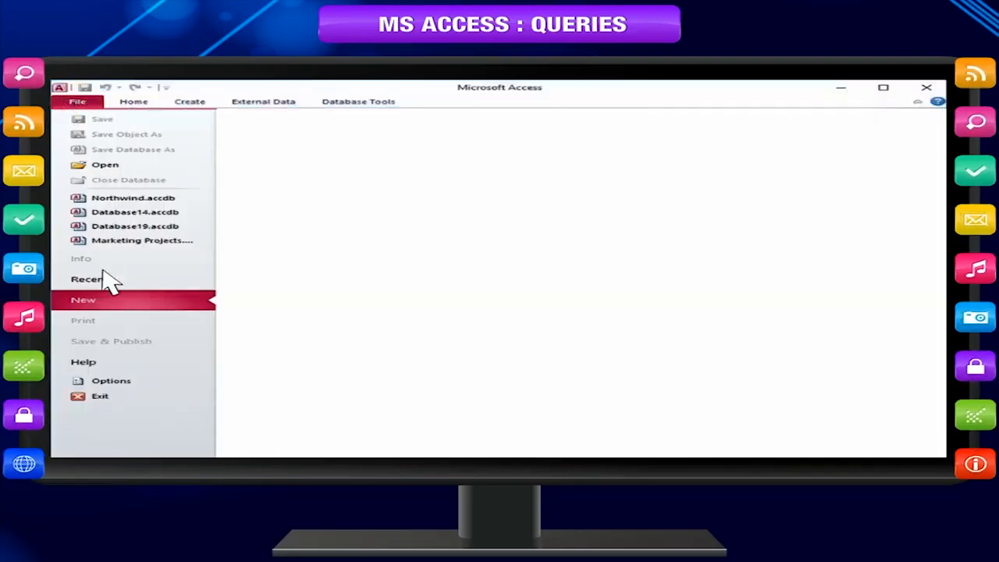
pyautogui.click(113, 308)
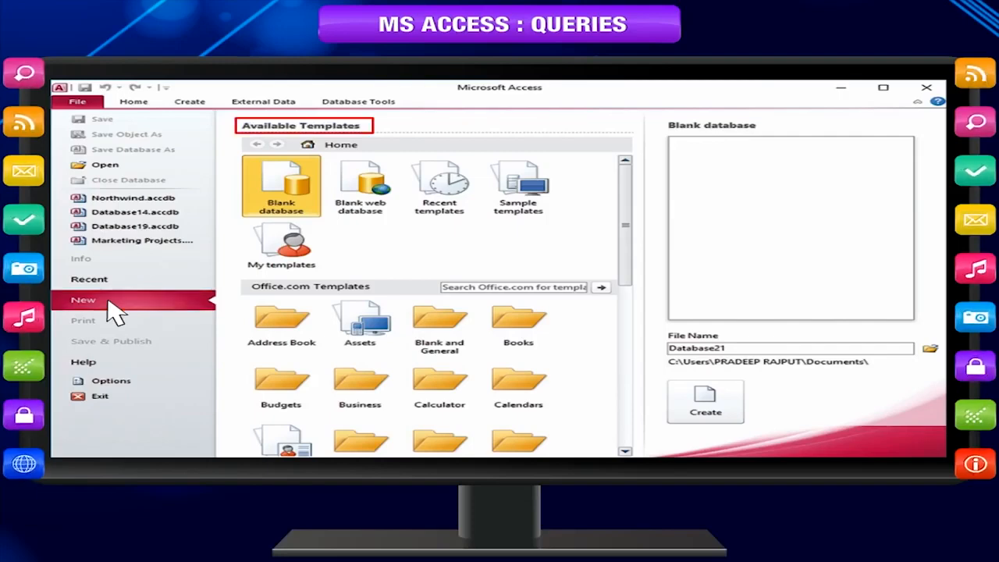
pyautogui.click(521, 188)
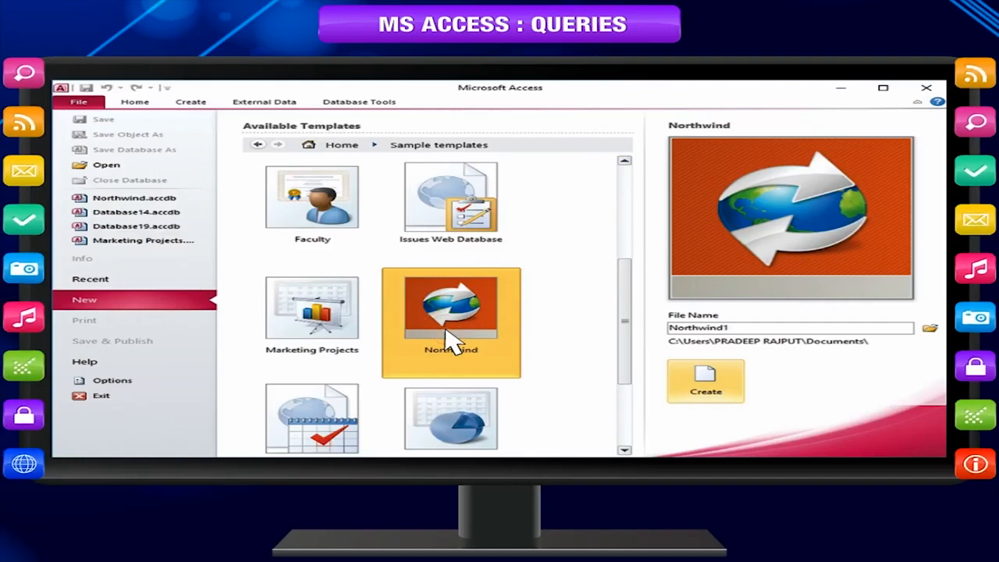
pyautogui.click(706, 382)
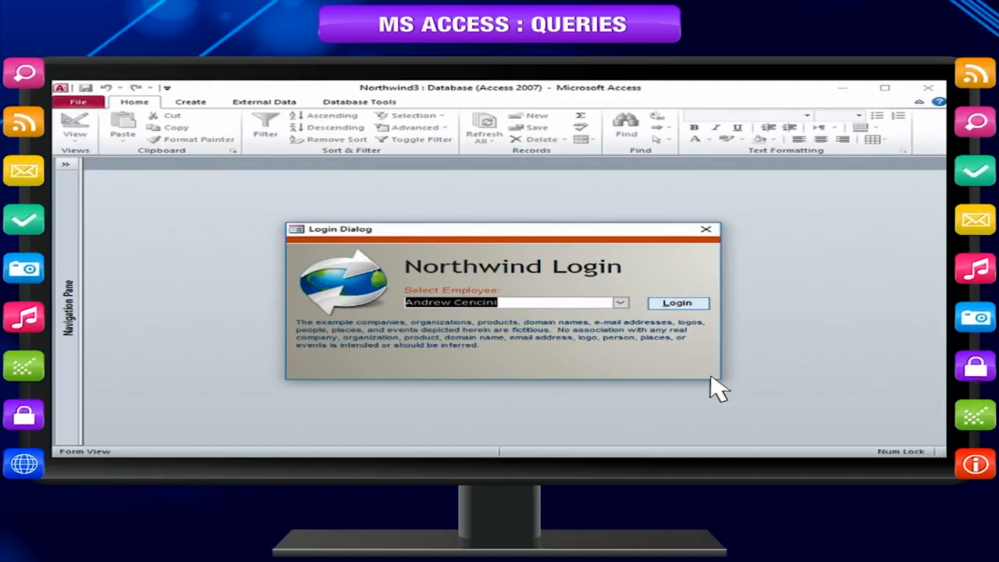
pyautogui.press('Return')
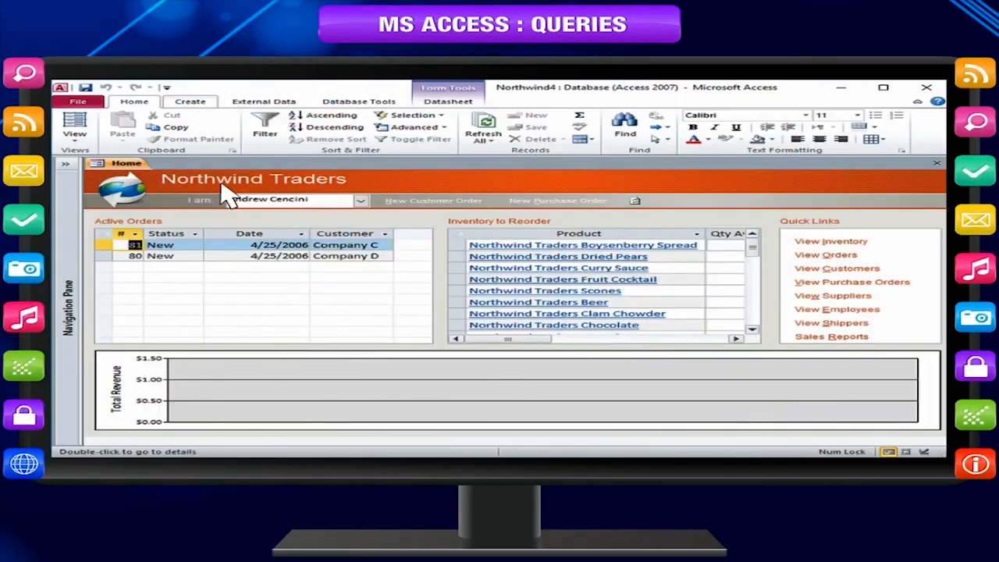
# - Design a query on the Products table with the Product Name and List Price fields, and run it
pyautogui.click(193, 103)
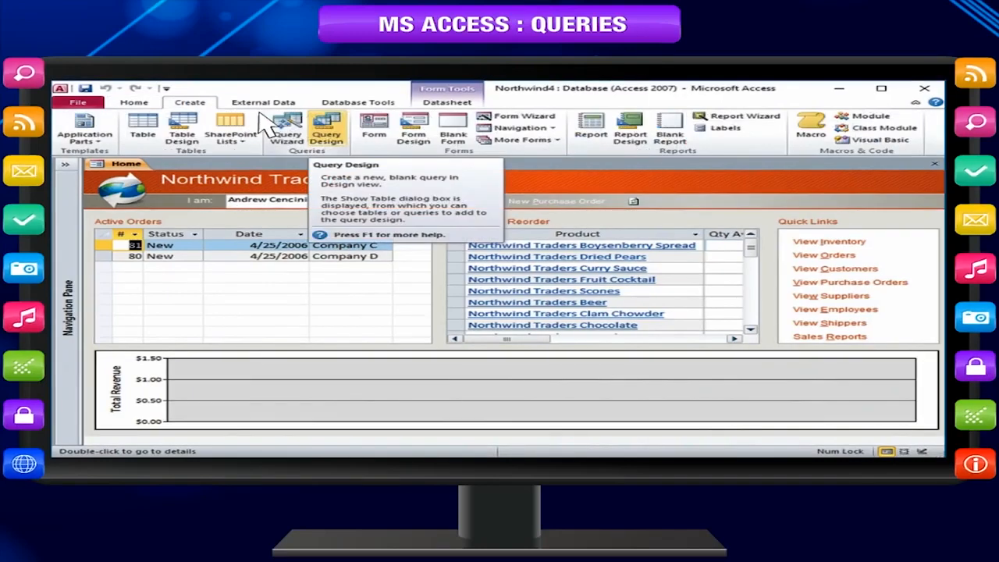
pyautogui.click(332, 136)
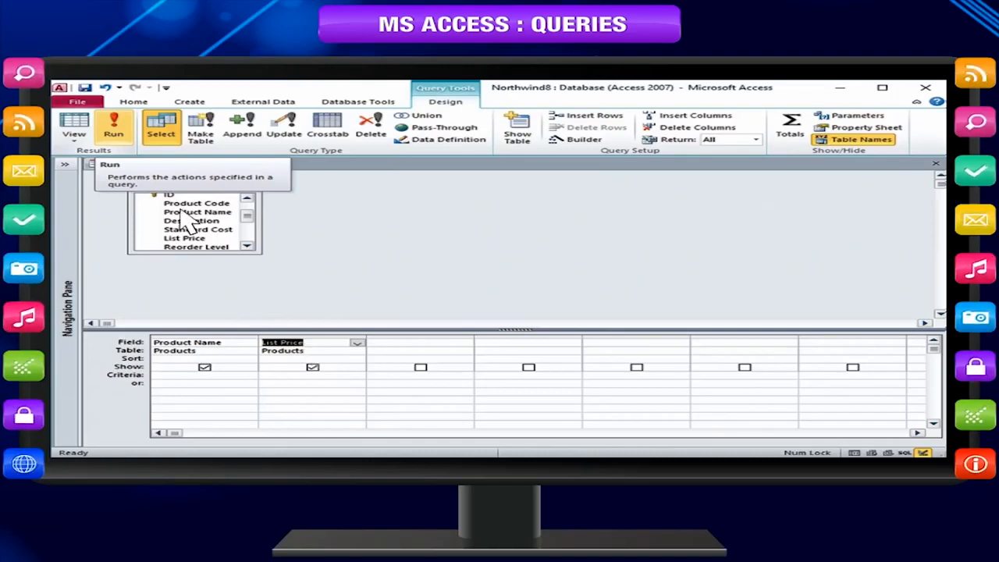
pyautogui.click(113, 129)
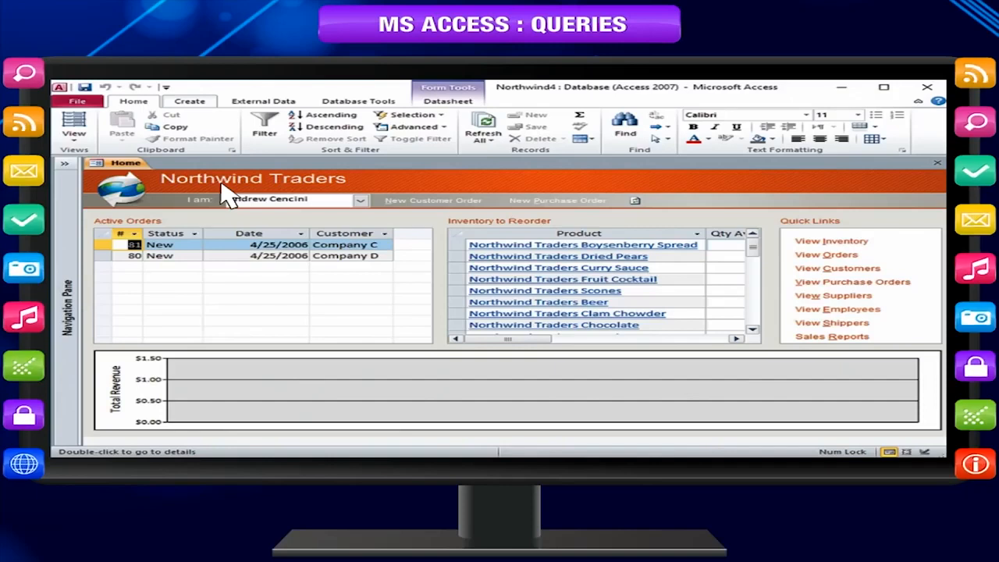
# - Design and run a Customers and Orders query showing Company, Order ID and Order Date, with City hidden and its criterion set to "LUCKNOW"
pyautogui.click(191, 102)
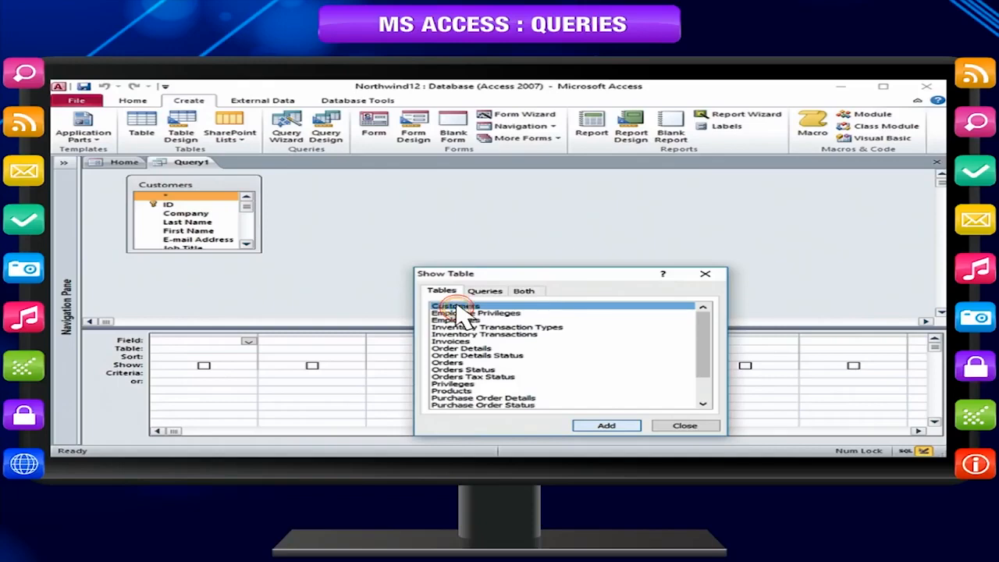
pyautogui.click(451, 362)
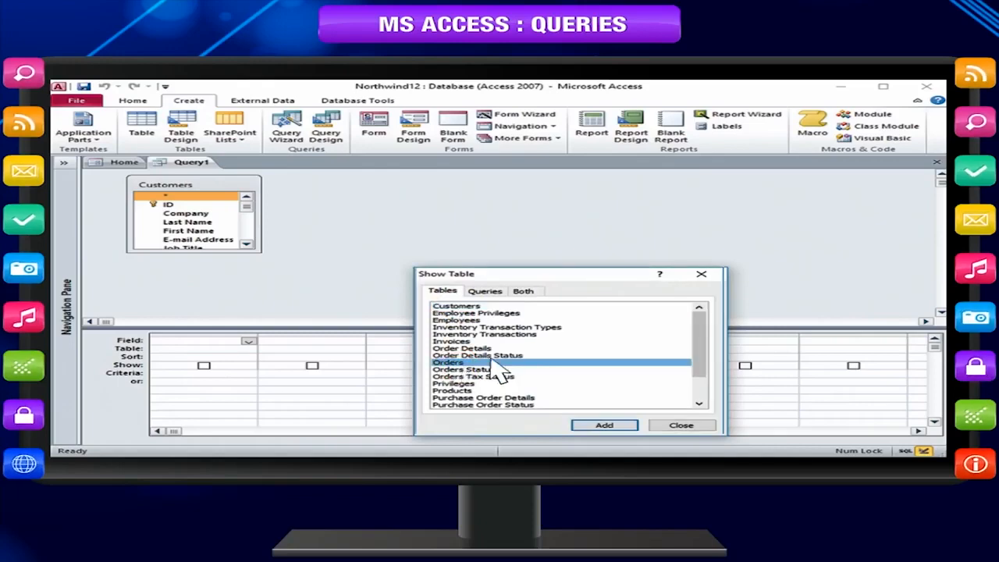
pyautogui.click(701, 274)
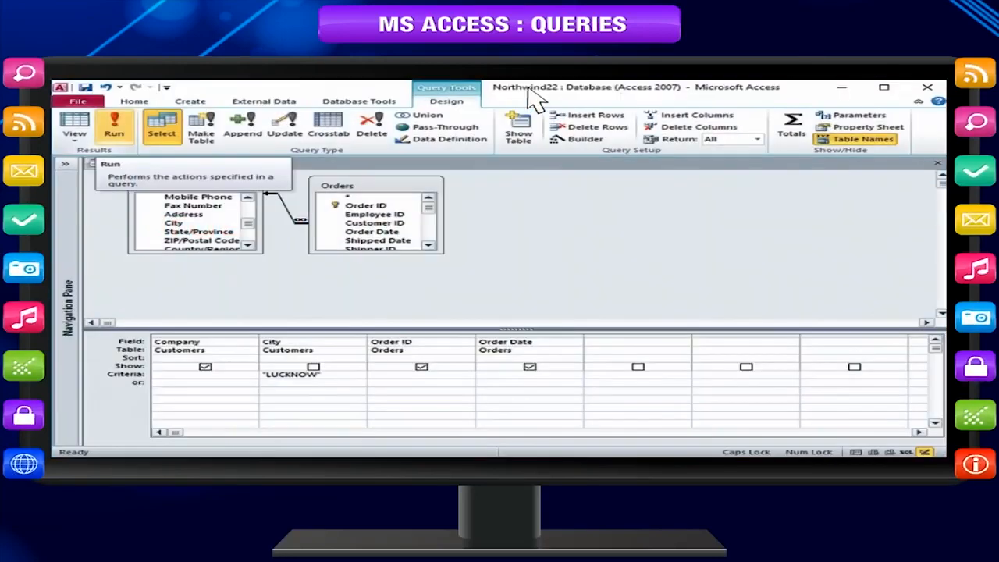
pyautogui.click(114, 129)
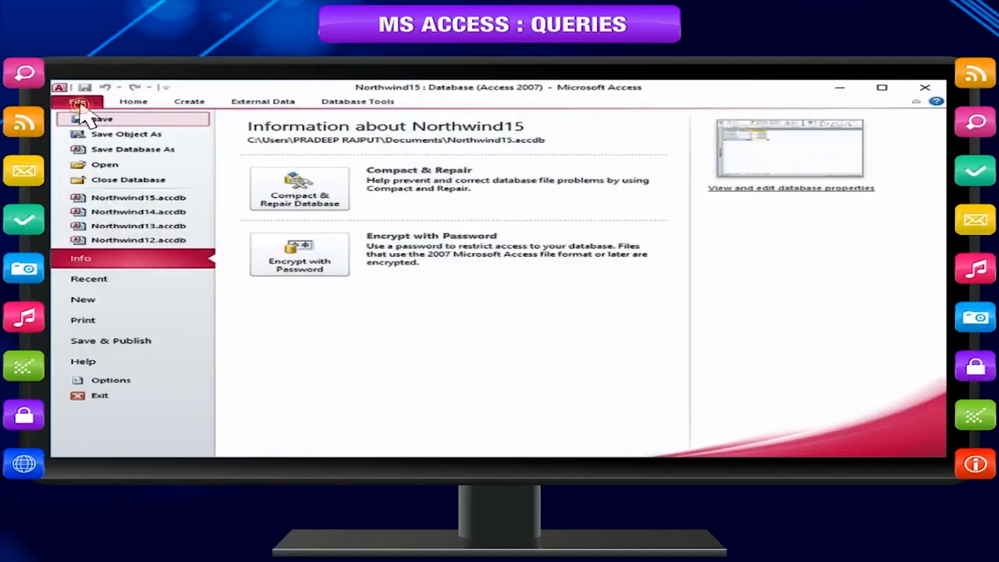
# - Save the query under the name ORDER LUCKNOW
pyautogui.click(113, 119)
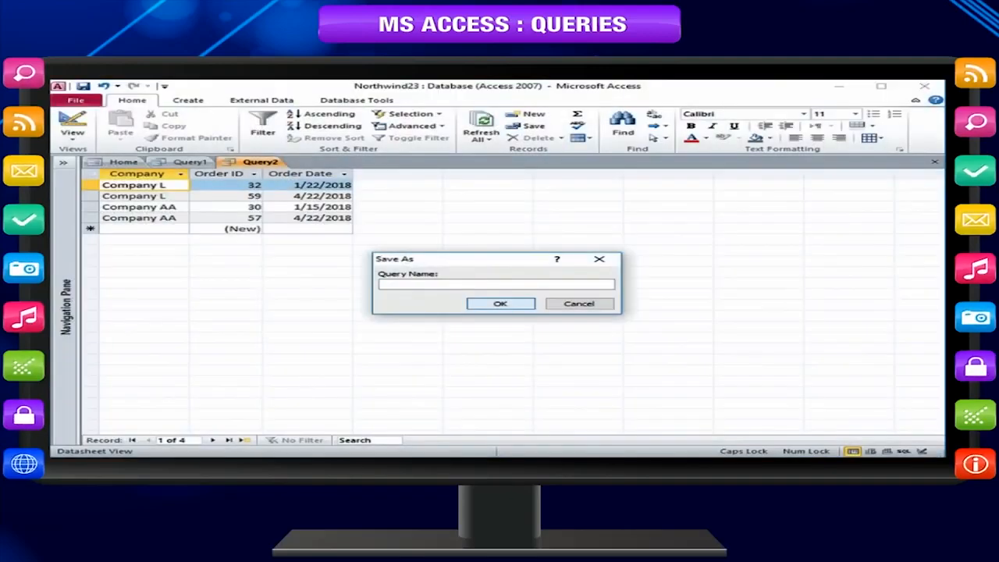
pyautogui.write('ORDER LUCKNOW')
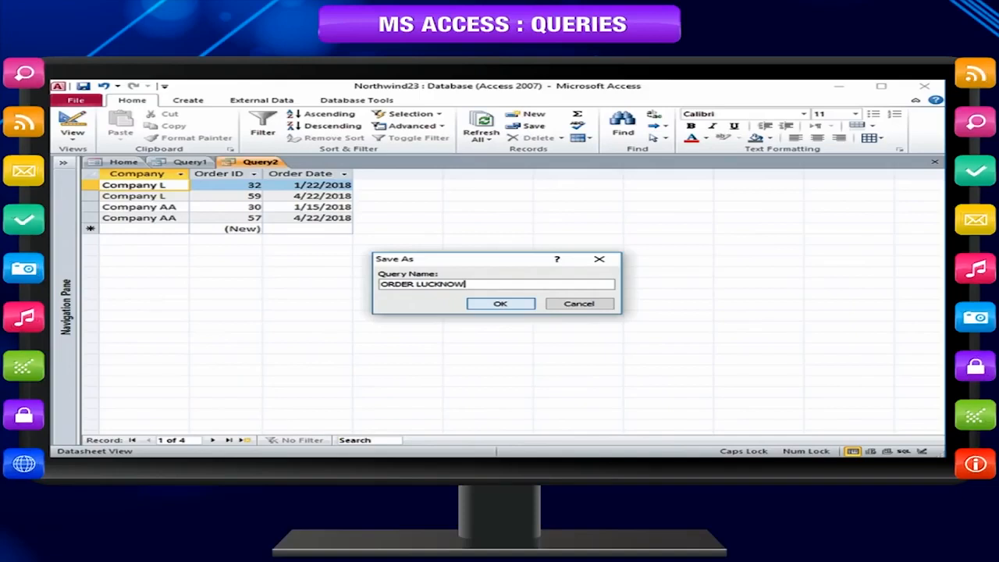
pyautogui.click(503, 306)
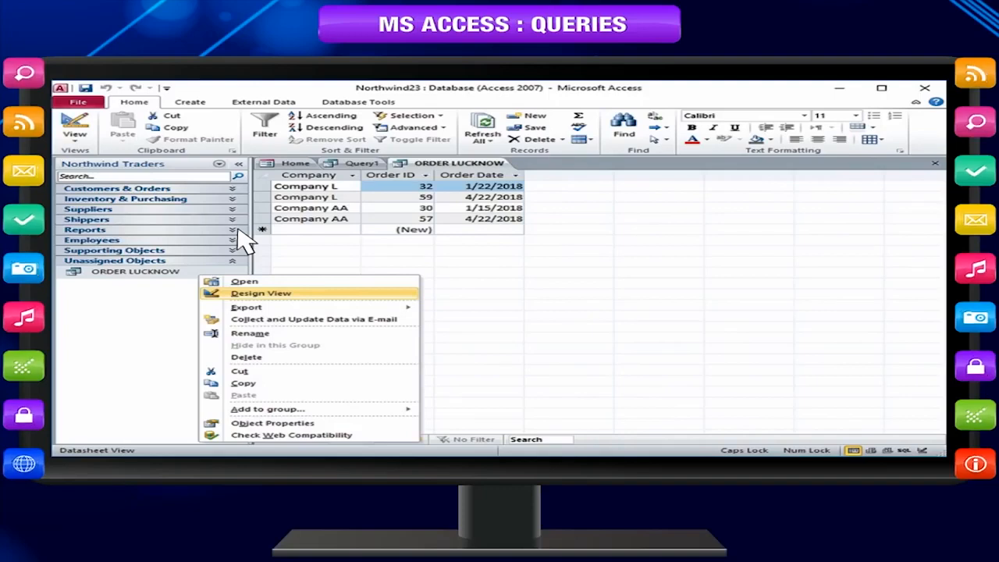
# - Open the ORDER LUCKNOW query in Design View and replace the City criterion with the parameter [For what city?]
pyautogui.click(266, 293)
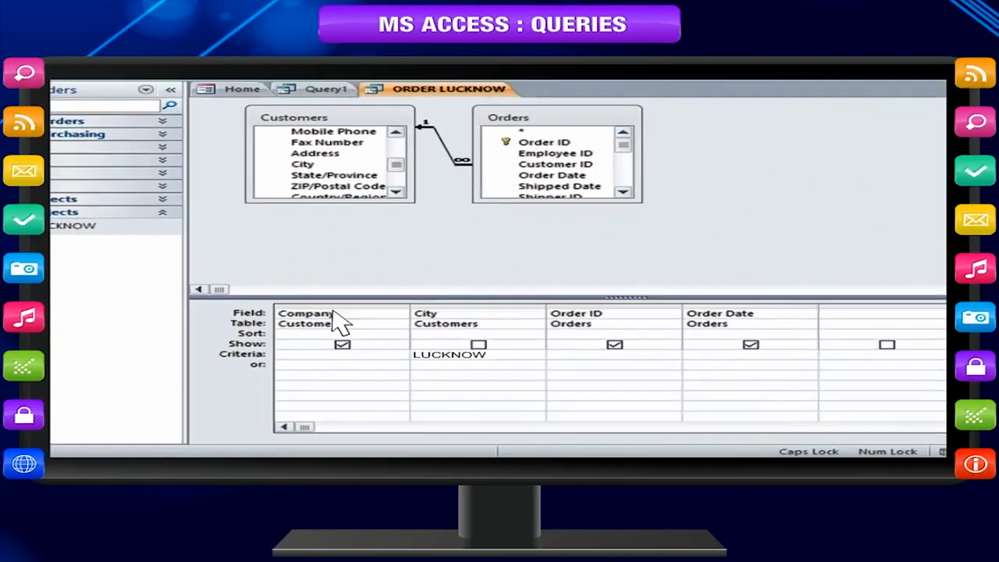
pyautogui.click(448, 374)
pyautogui.press('BackSpace')
pyautogui.press('BackSpace')
pyautogui.press('BackSpace')
pyautogui.press('BackSpace')
pyautogui.press('BackSpace')
pyautogui.press('BackSpace')
pyautogui.press('BackSpace')
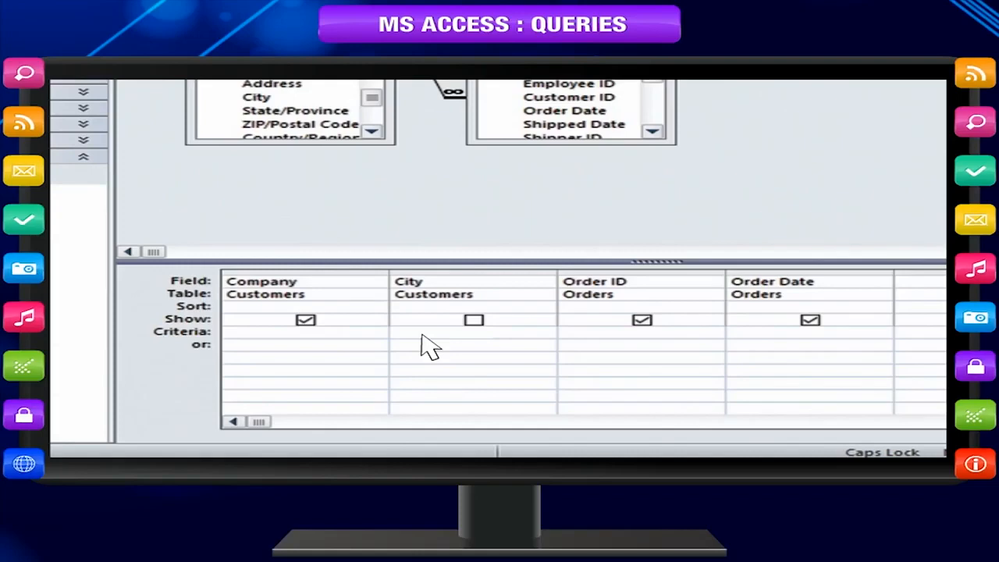
pyautogui.write('[For what city?]')
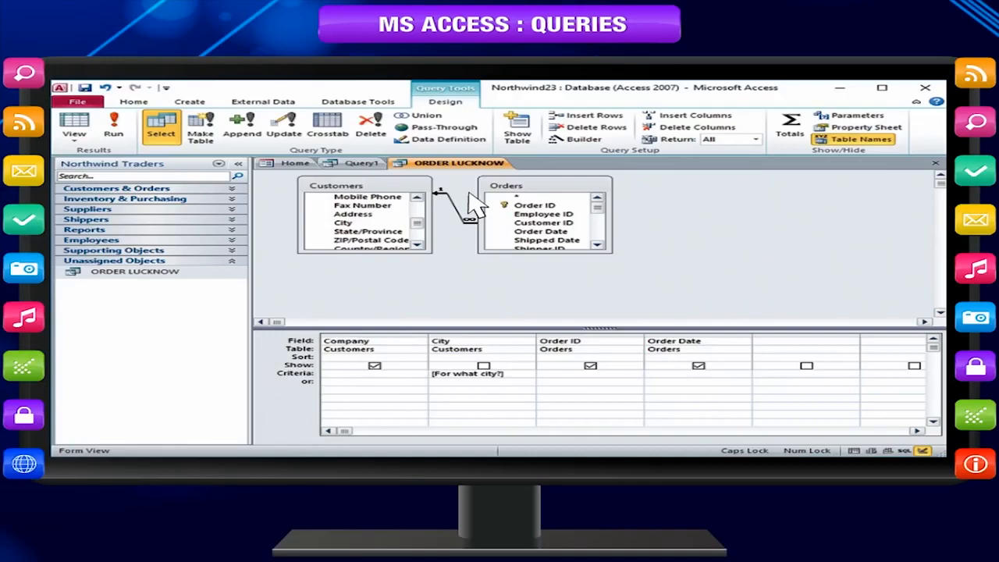
# - Show the City field in the query results and run the query with AGRA as the city parameter
pyautogui.click(484, 366)
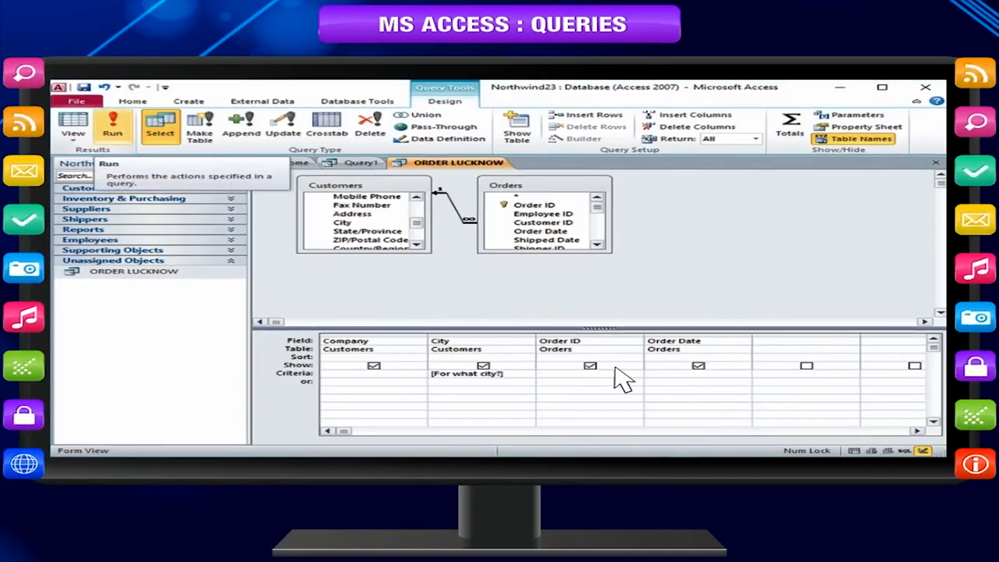
pyautogui.click(115, 131)
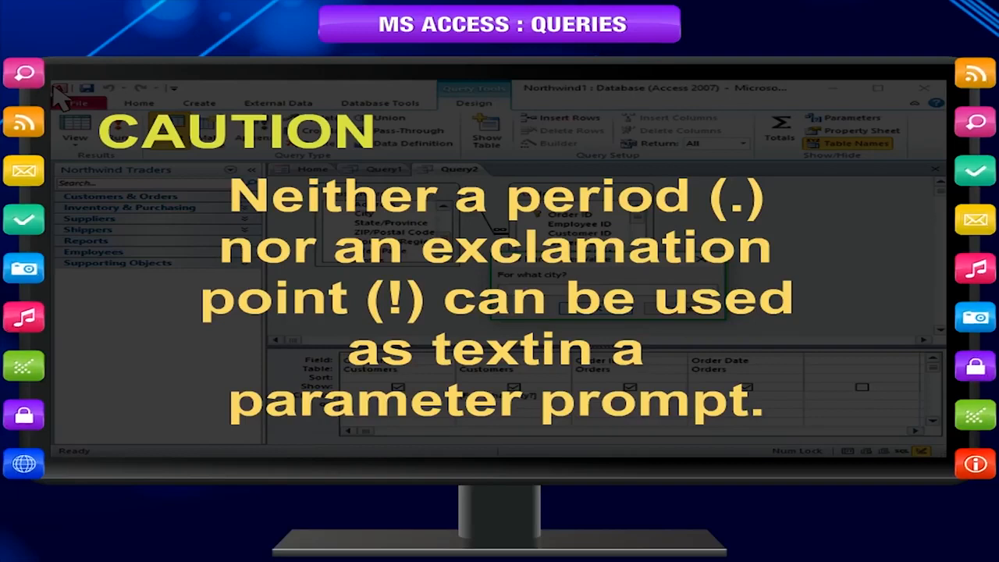
pyautogui.write('AGRA')
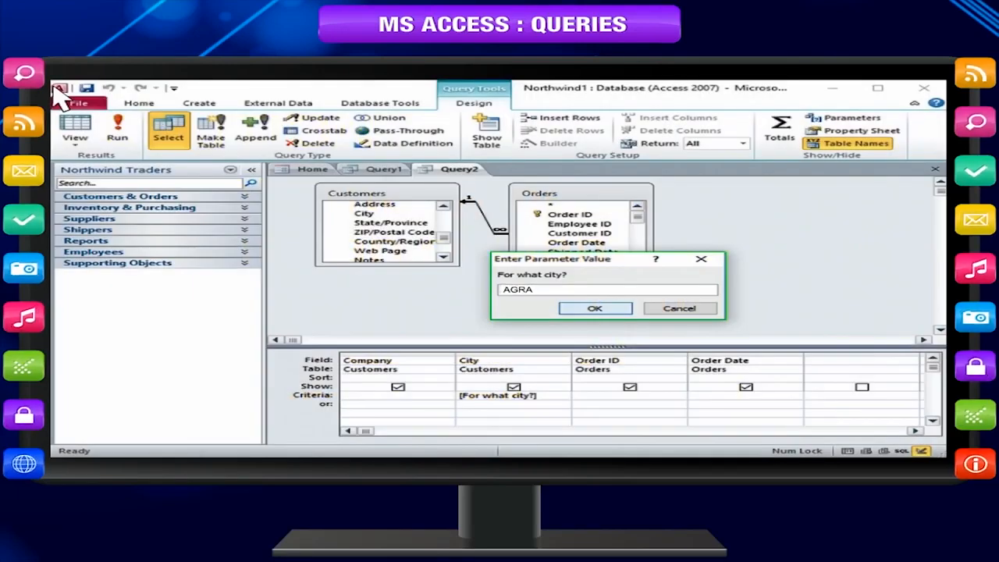
pyautogui.click(593, 308)
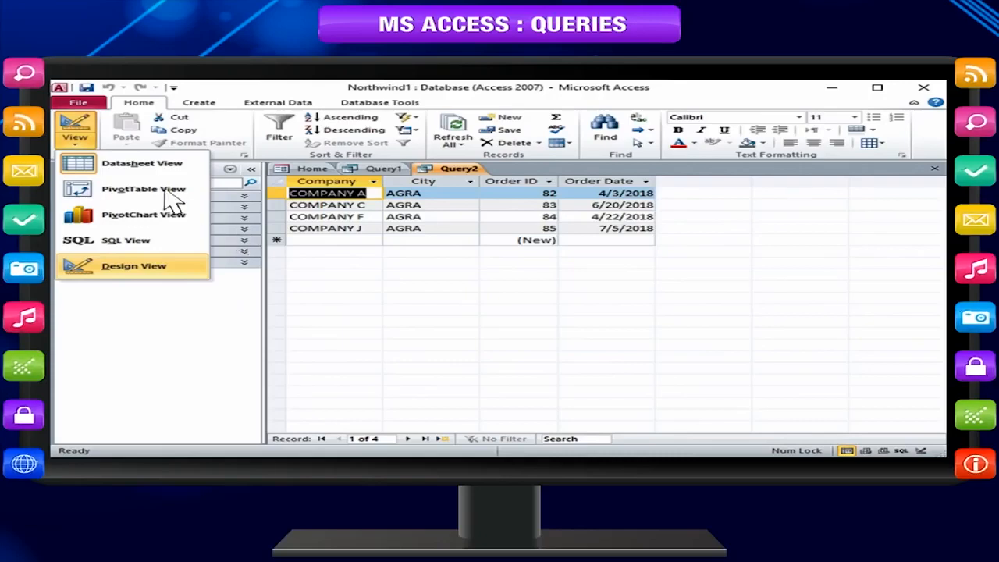
# - Return the query to Design View and set the City criterion to Like [For what city?]&"*"
pyautogui.click(136, 266)
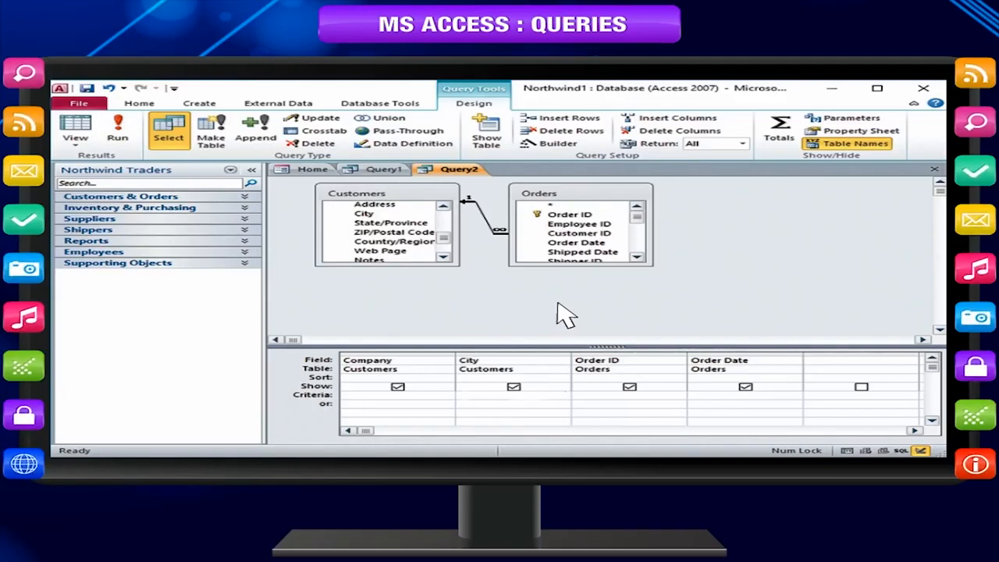
pyautogui.write('Like [For w')
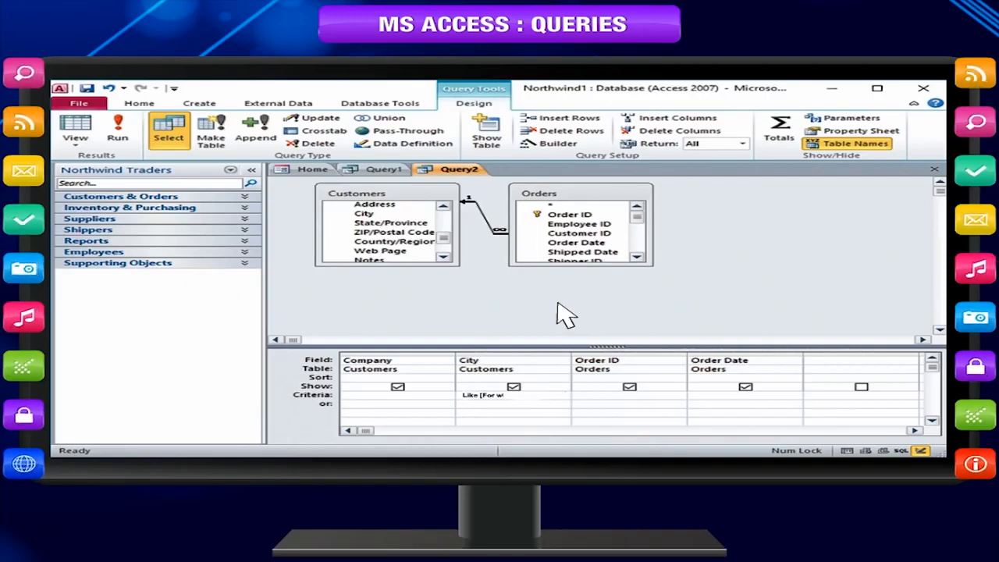
pyautogui.write('hat city?]&"*')
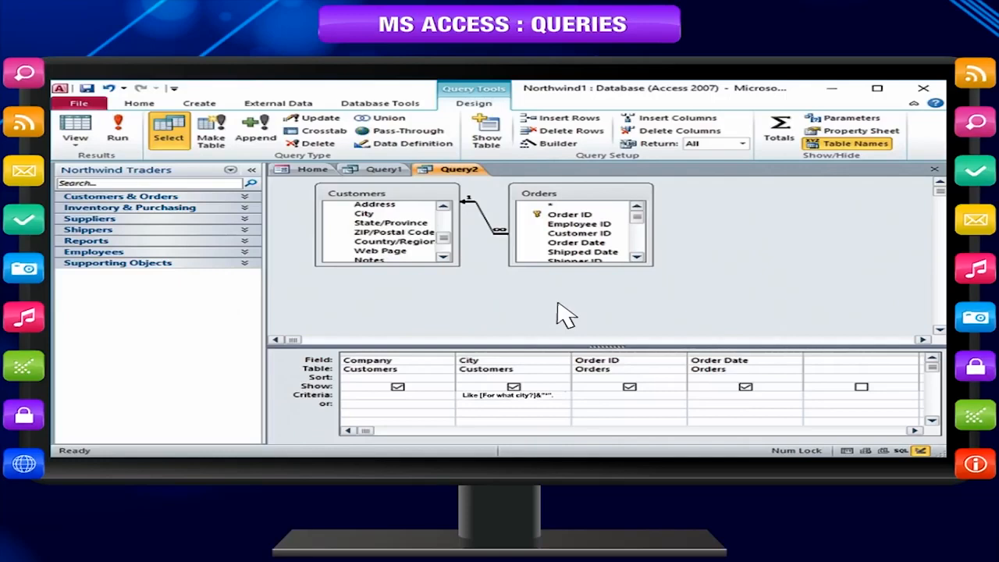
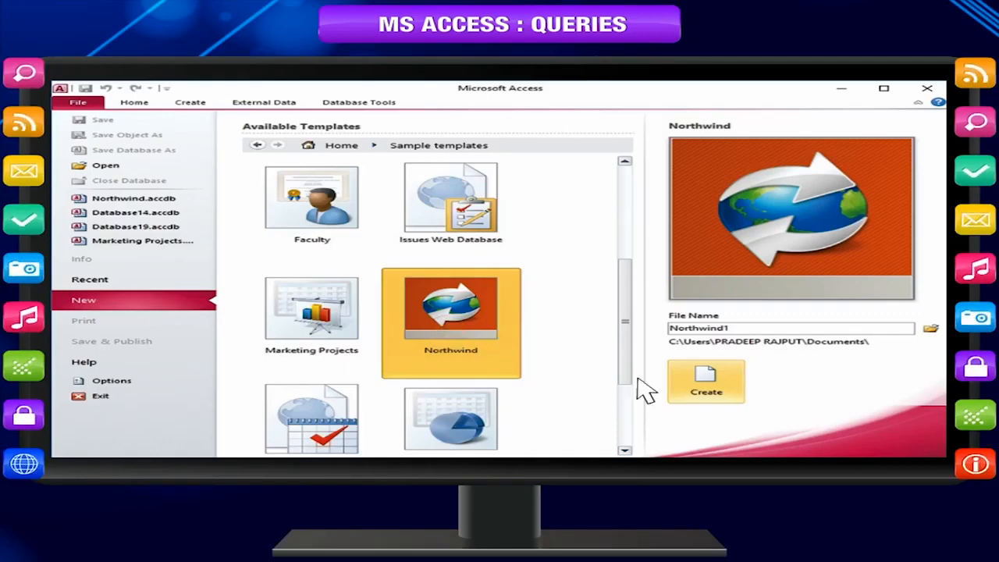
# - Create another Northwind database and design a query on the Order Details table with the Product ID field
pyautogui.click(708, 396)
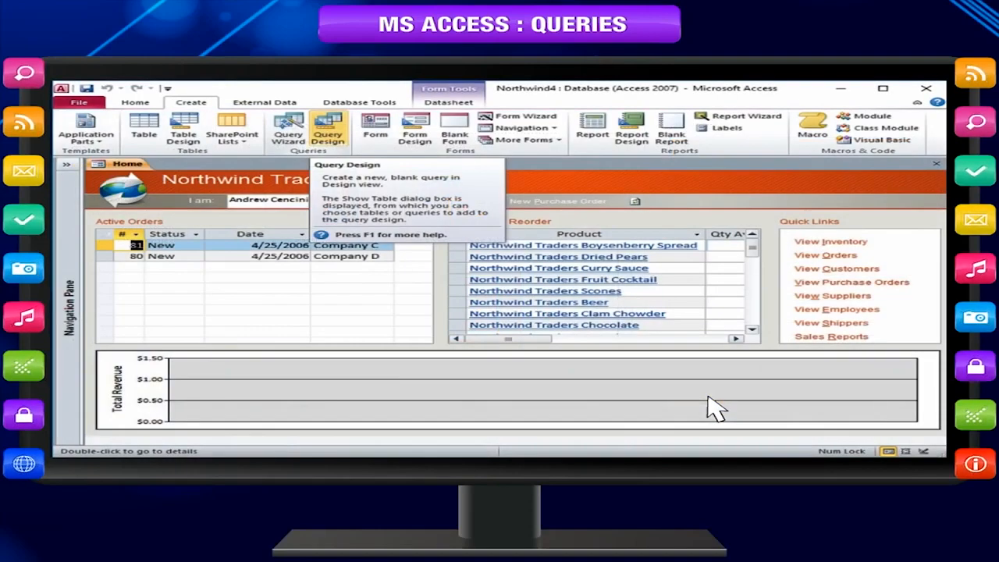
pyautogui.click(327, 133)
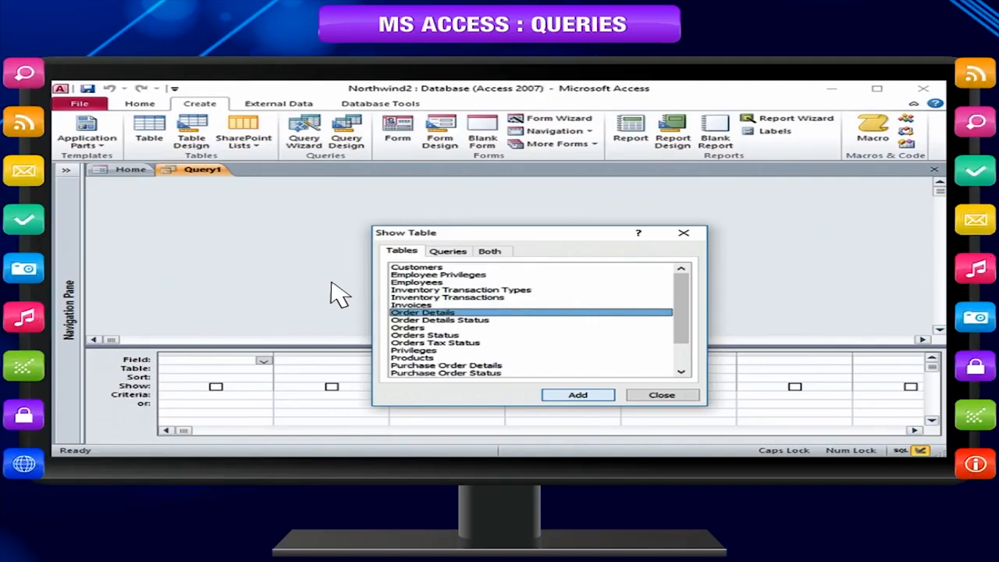
pyautogui.doubleClick(428, 313)
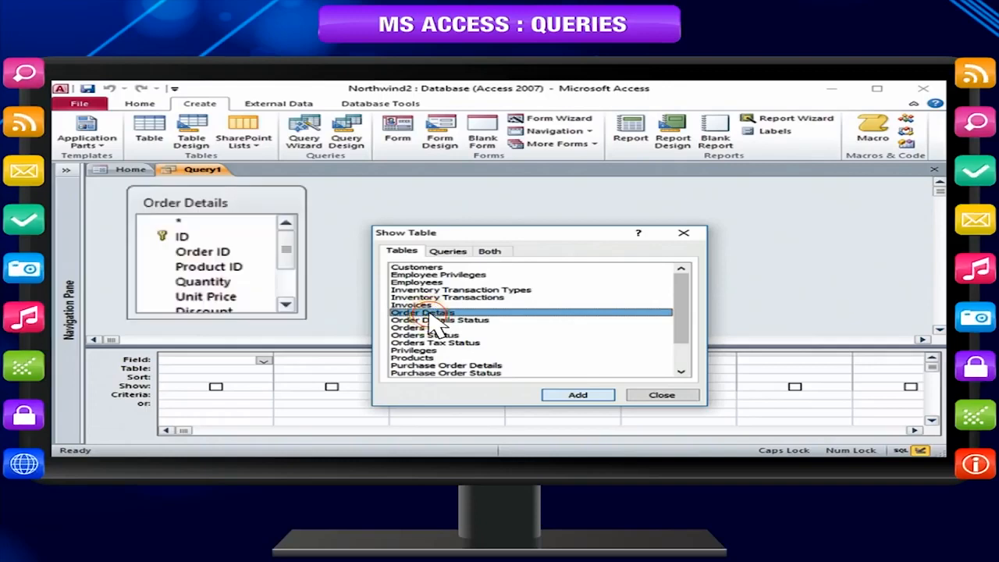
pyautogui.click(685, 233)
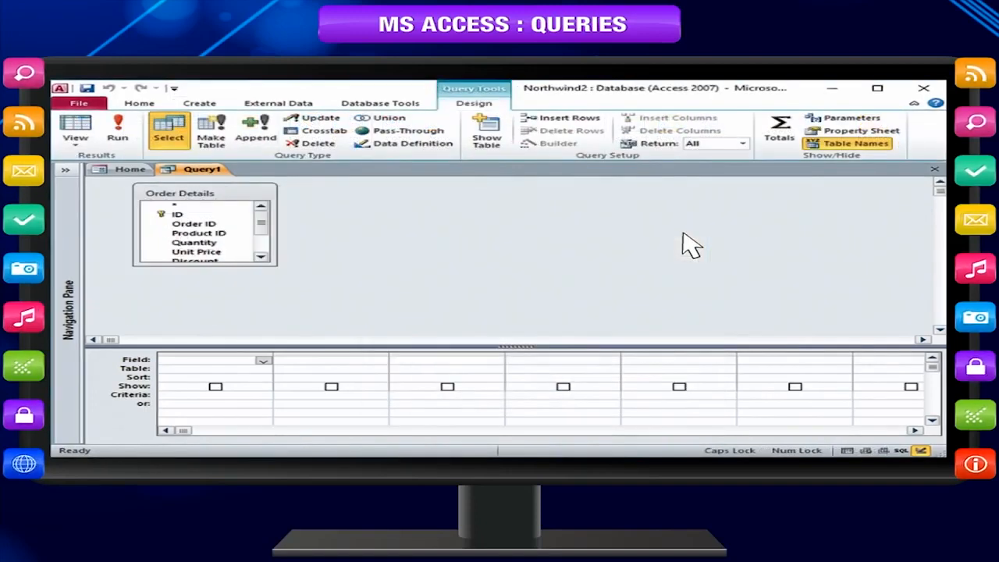
pyautogui.doubleClick(220, 234)
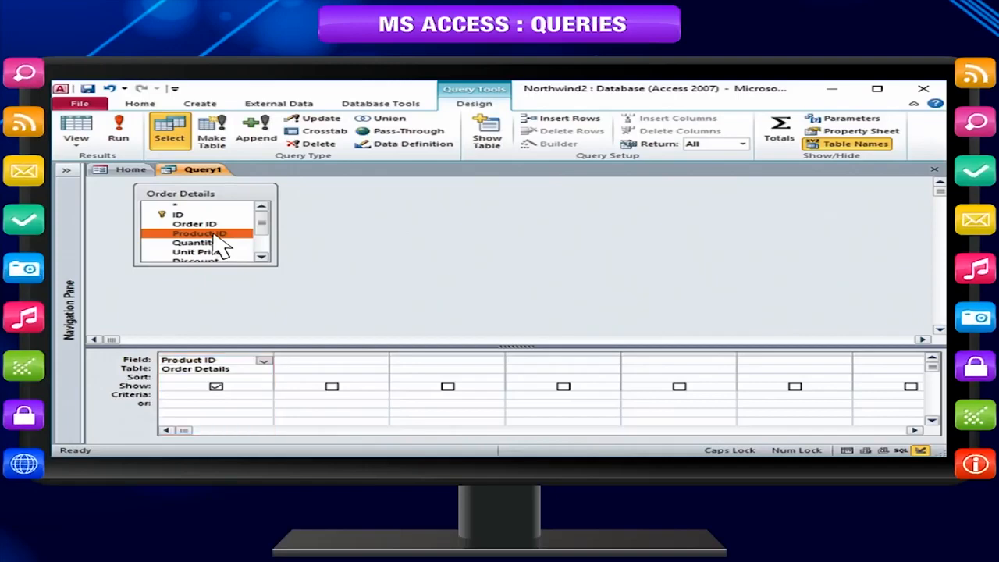
# - Add the calculated field ([Quantity]*[Unit Price])-([Quantity]*[Unit Price]*[Discount]) in the column beside Product ID and run the query
pyautogui.rightClick(384, 362)
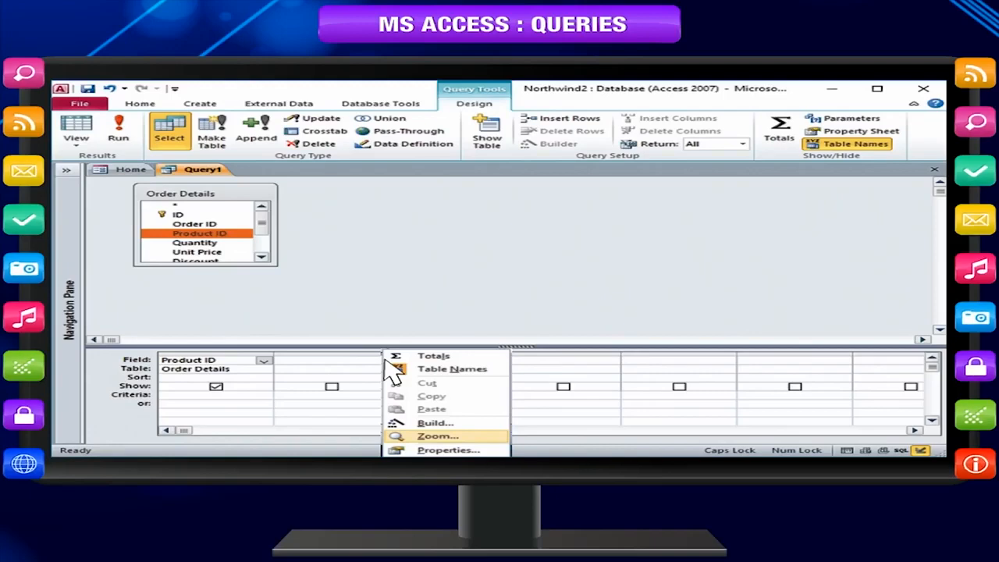
pyautogui.click(439, 436)
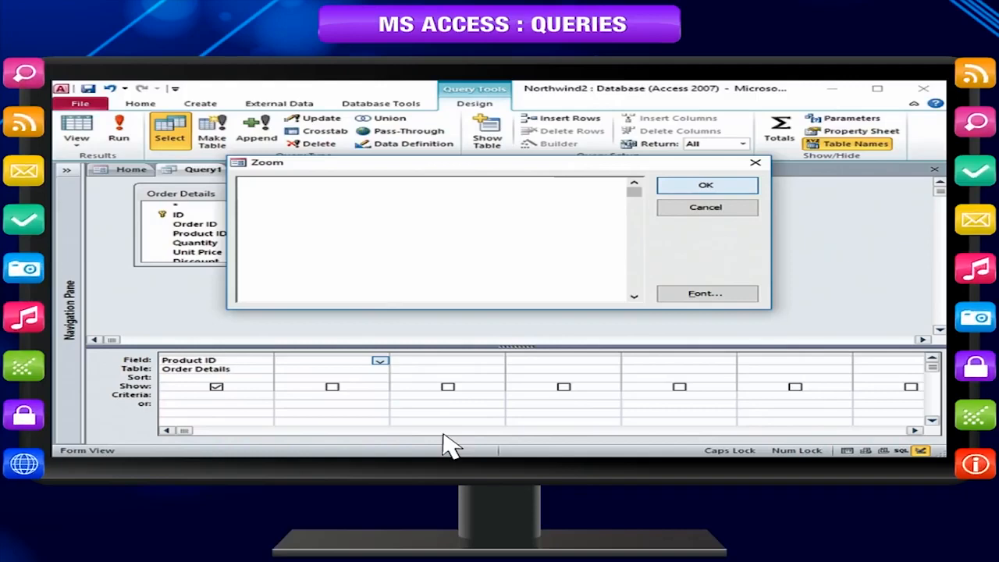
pyautogui.write('([Q')
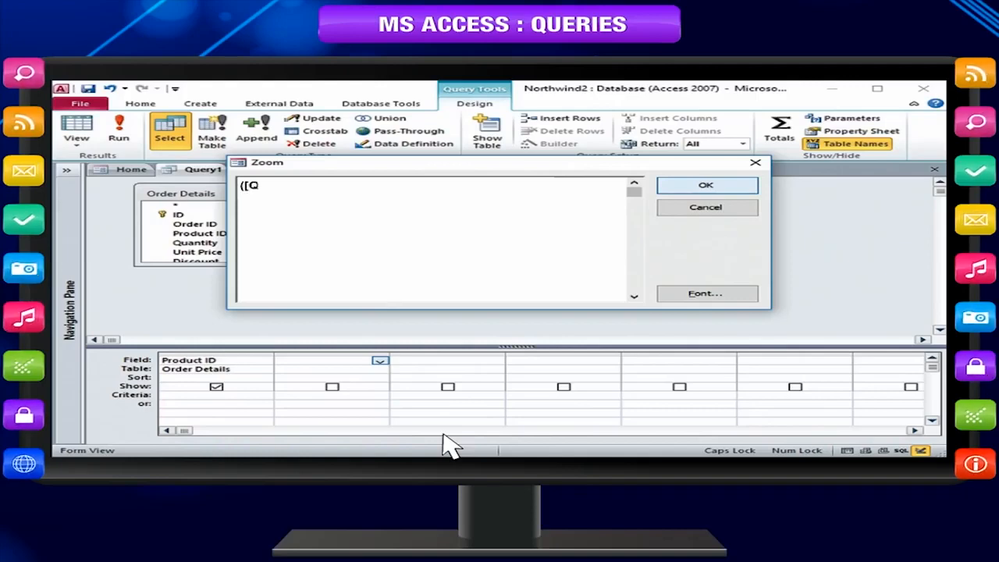
pyautogui.write('uan')
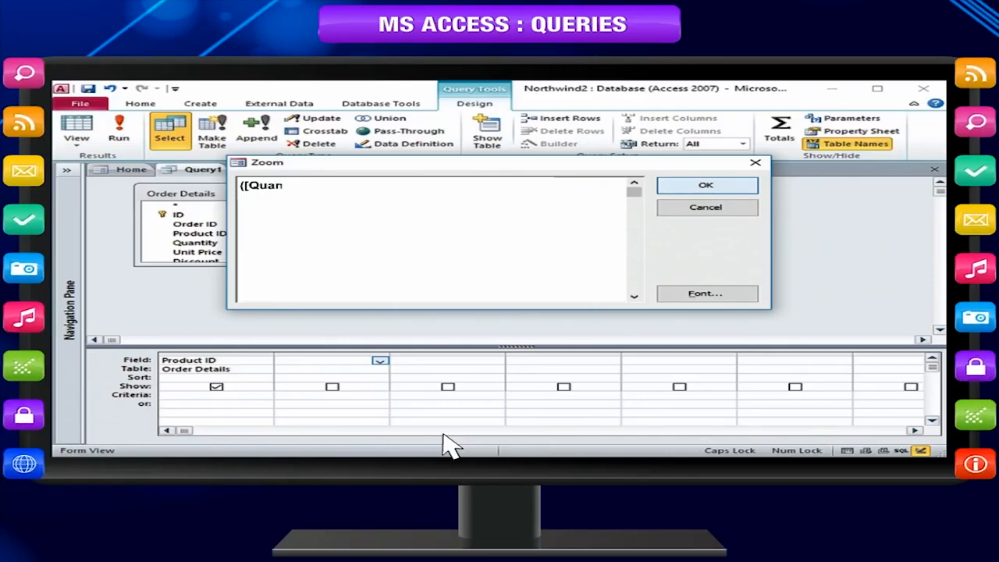
pyautogui.write('tity]*[U')
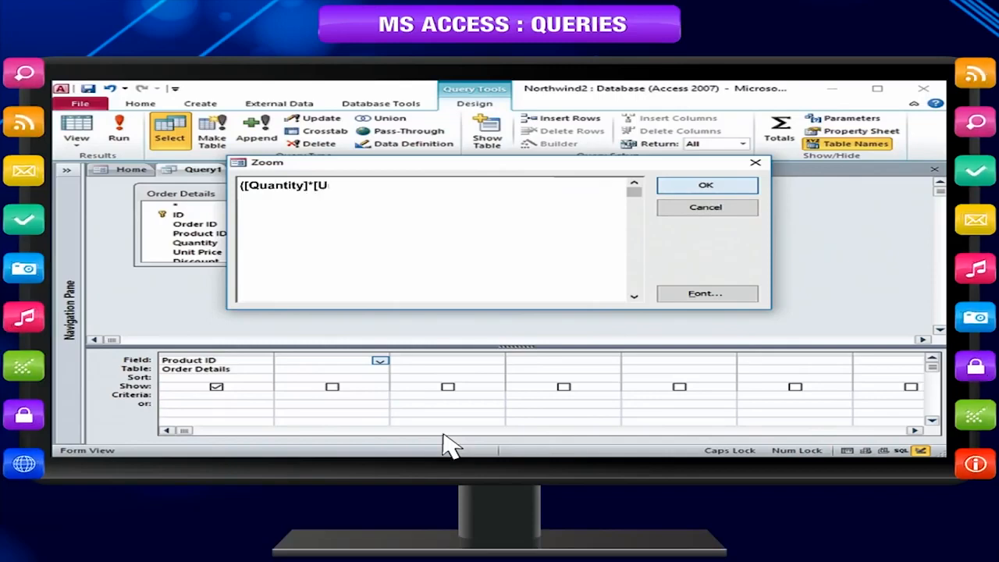
pyautogui.write('nit P')
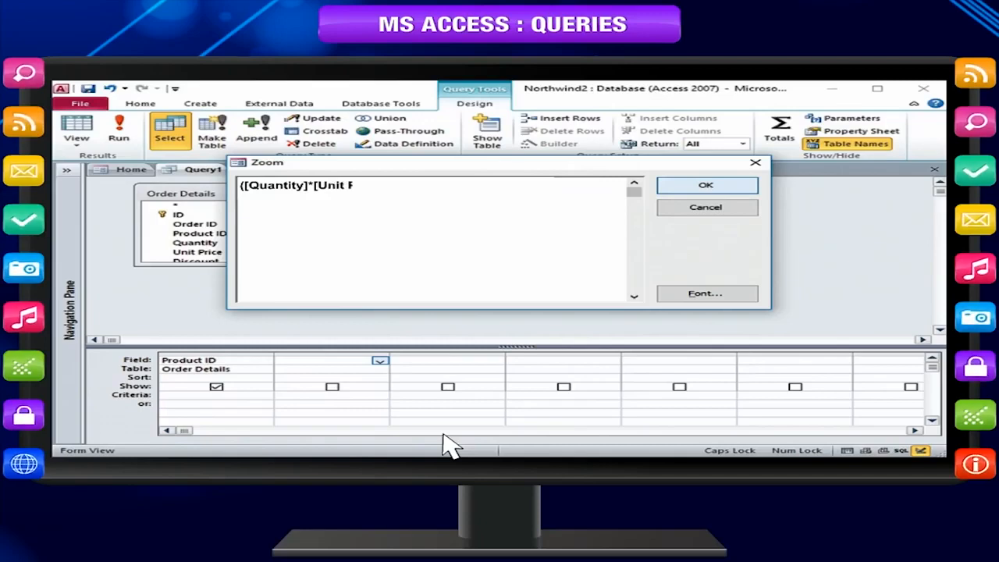
pyautogui.write('rice])-(')
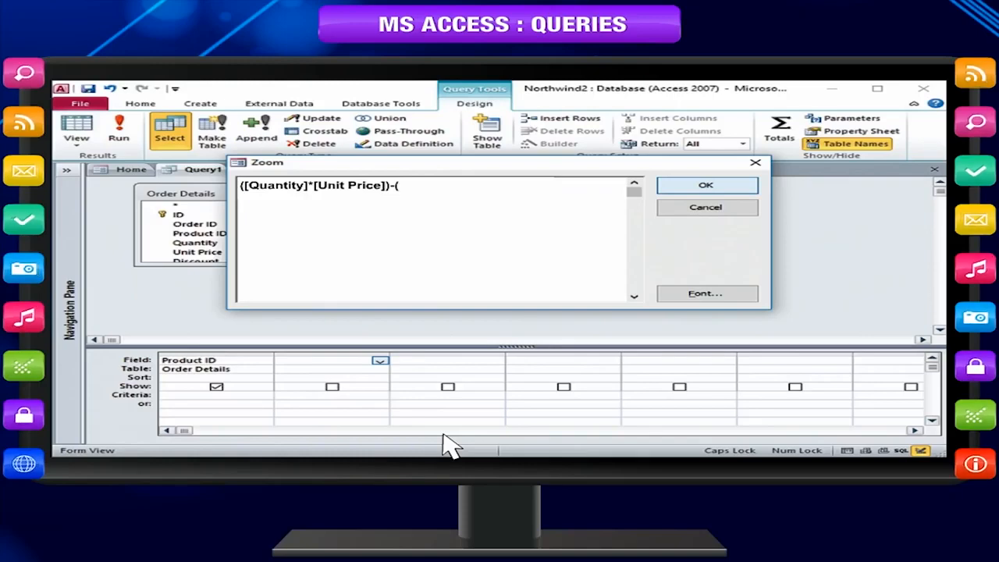
pyautogui.write('[Quantity')
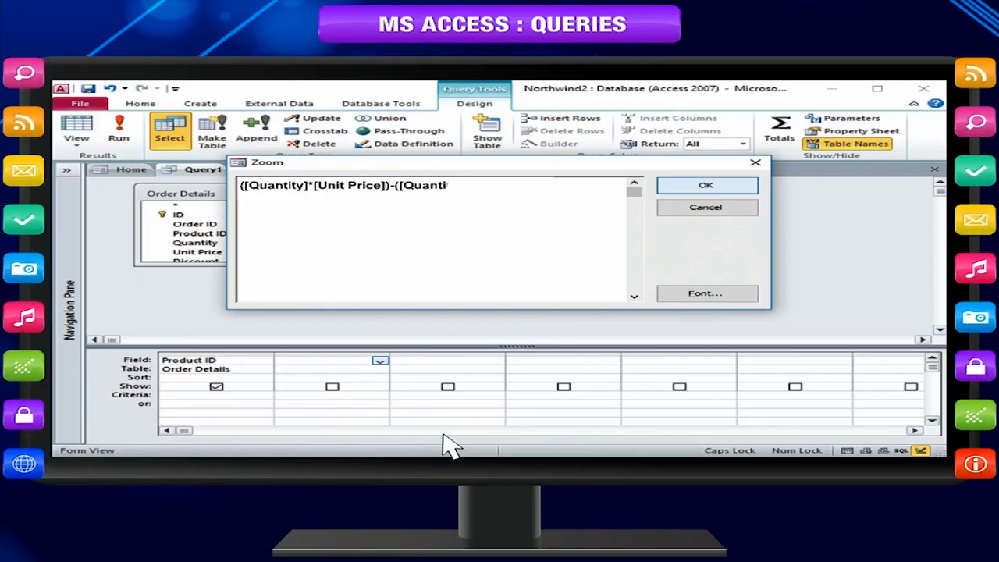
pyautogui.write(']*[U')
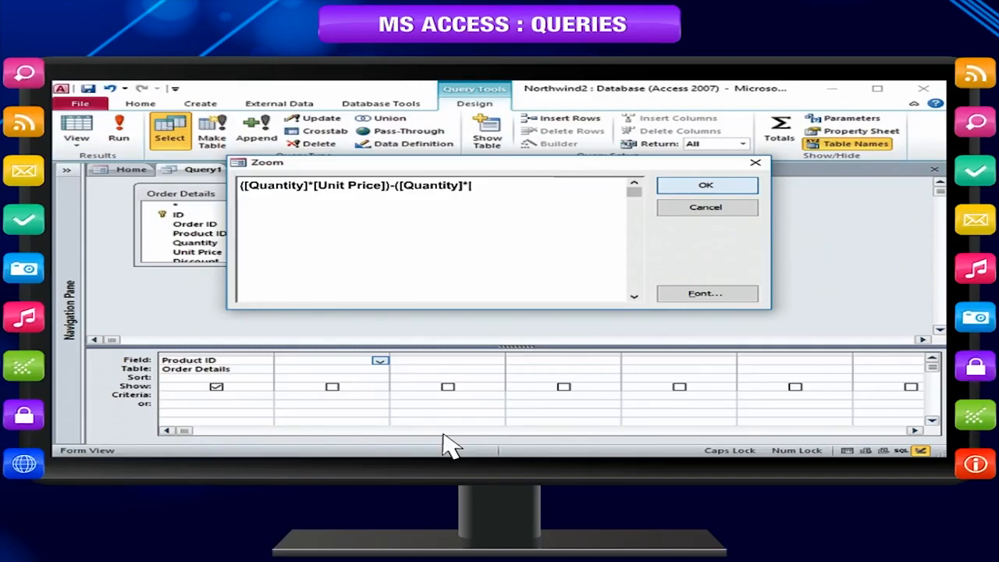
pyautogui.write('nit Pri')
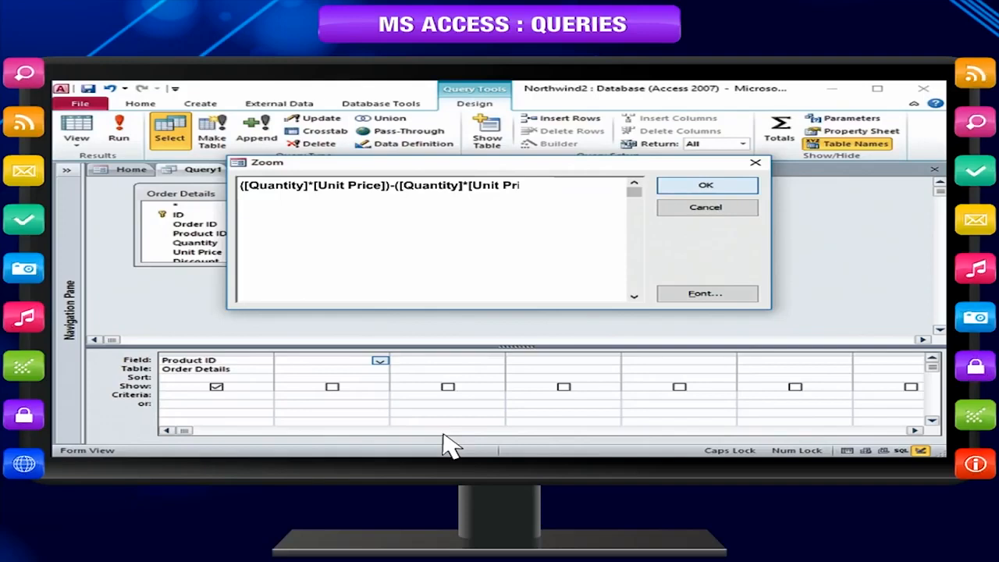
pyautogui.write('ce]*[D')
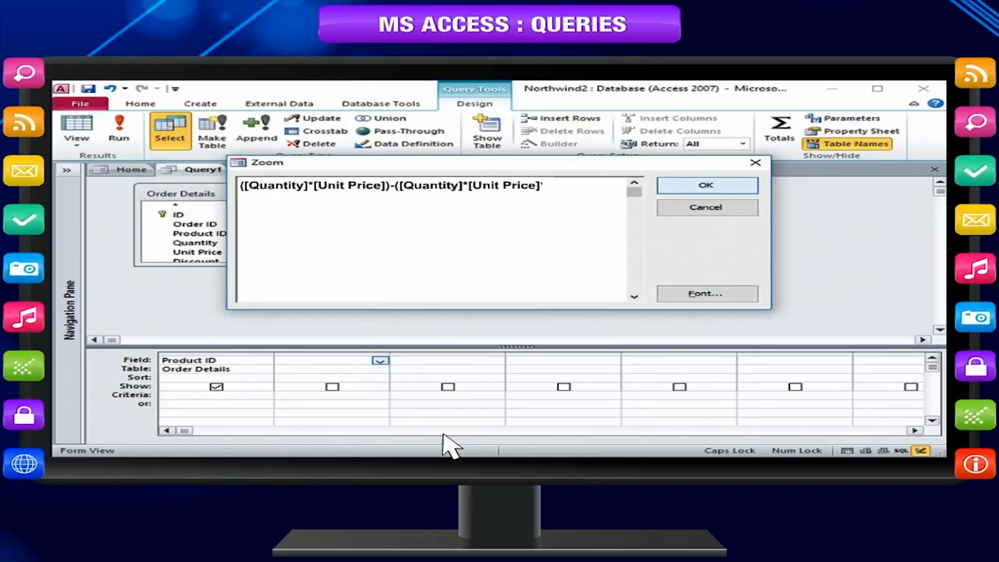
pyautogui.write('is')
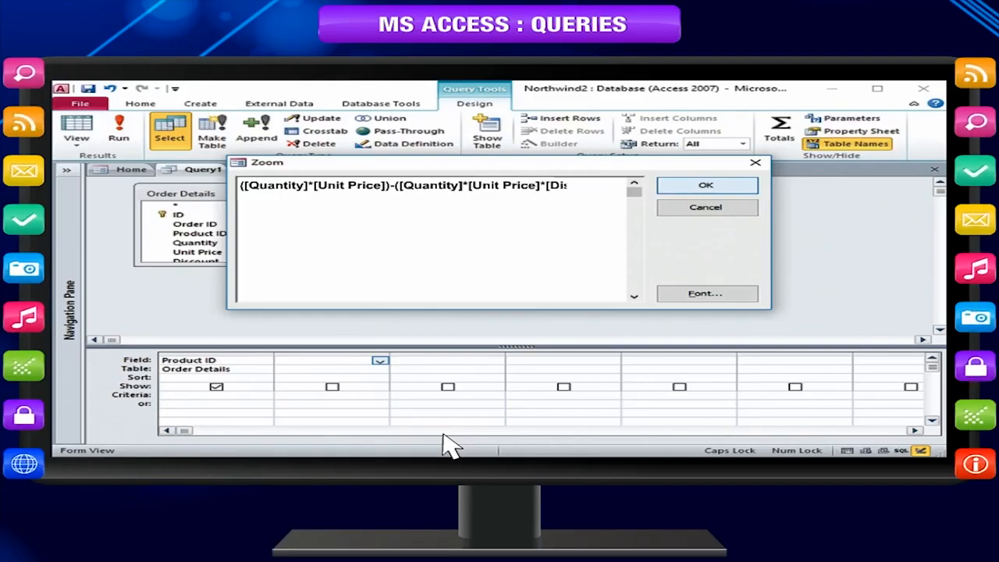
pyautogui.write('ccou')
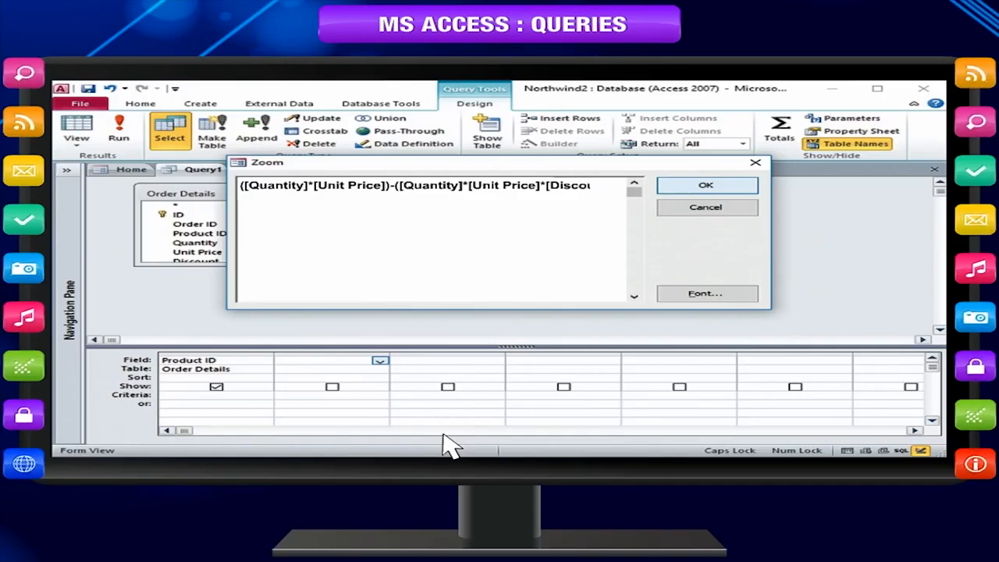
pyautogui.write('nt])')
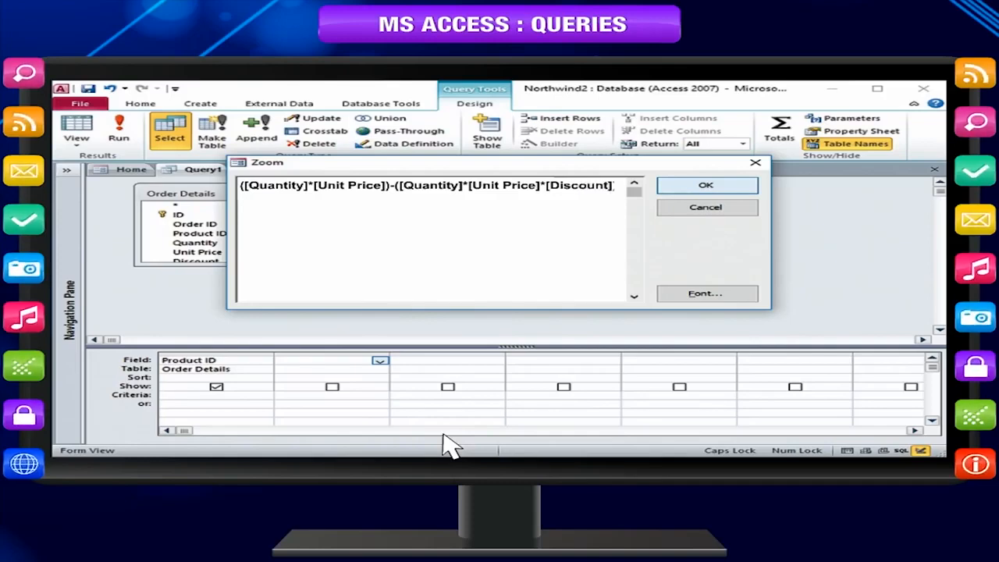
pyautogui.click(708, 185)
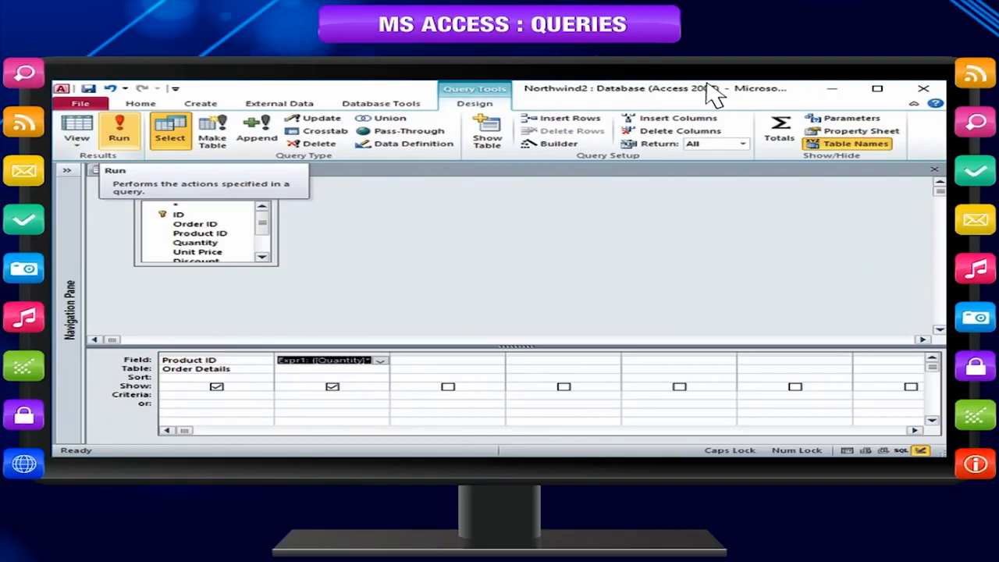
pyautogui.click(119, 139)
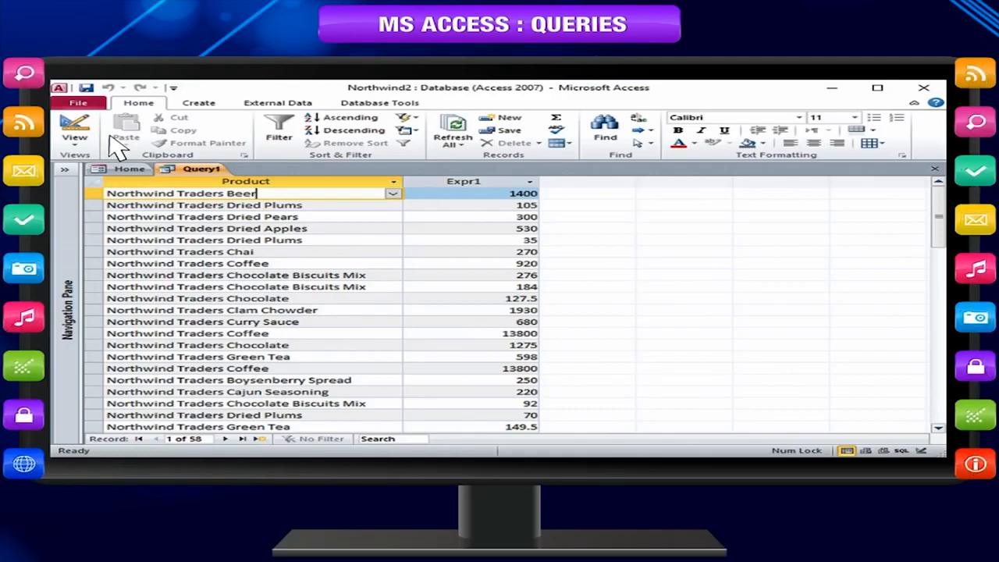
pyautogui.hotkey('ctrl', 's')
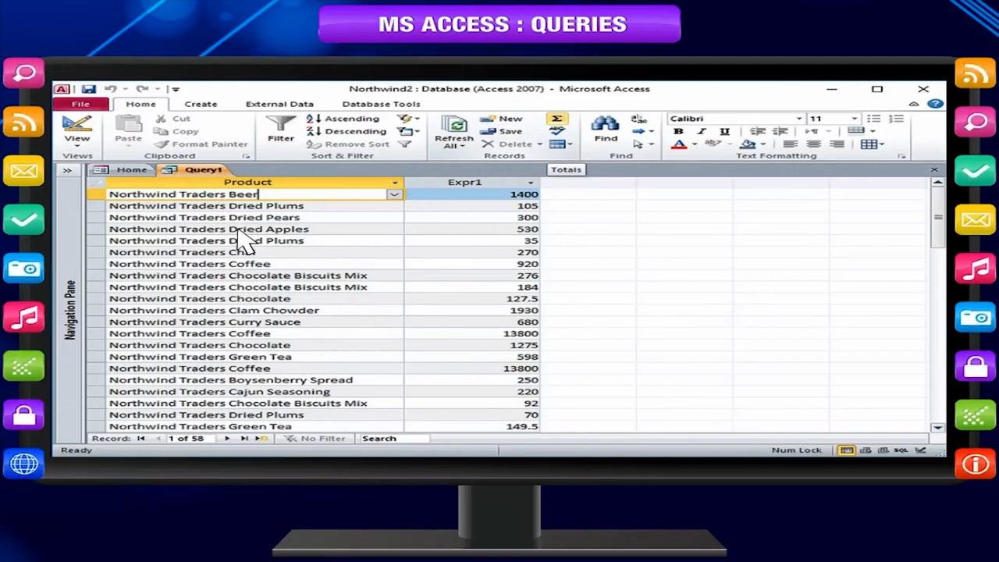
# - Add a Total row to the query results and aggregate the calculated column first with Count, and finally with Sum
pyautogui.click(556, 119)
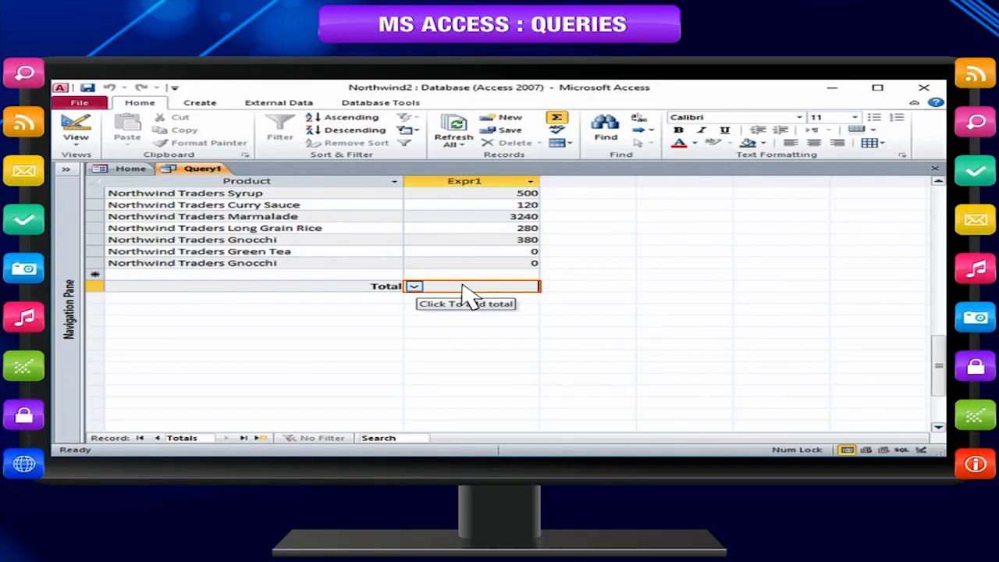
pyautogui.click(414, 287)
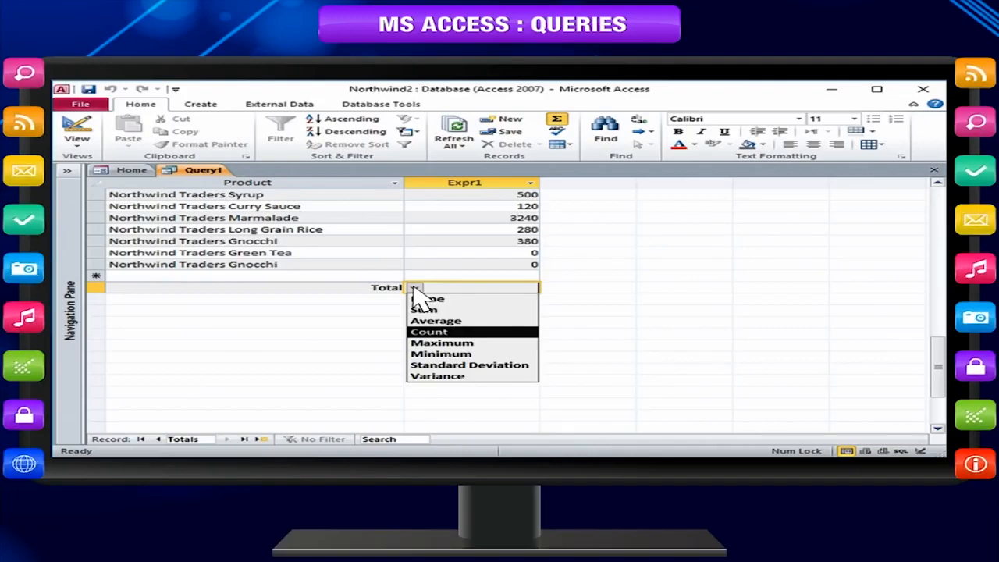
pyautogui.click(458, 333)
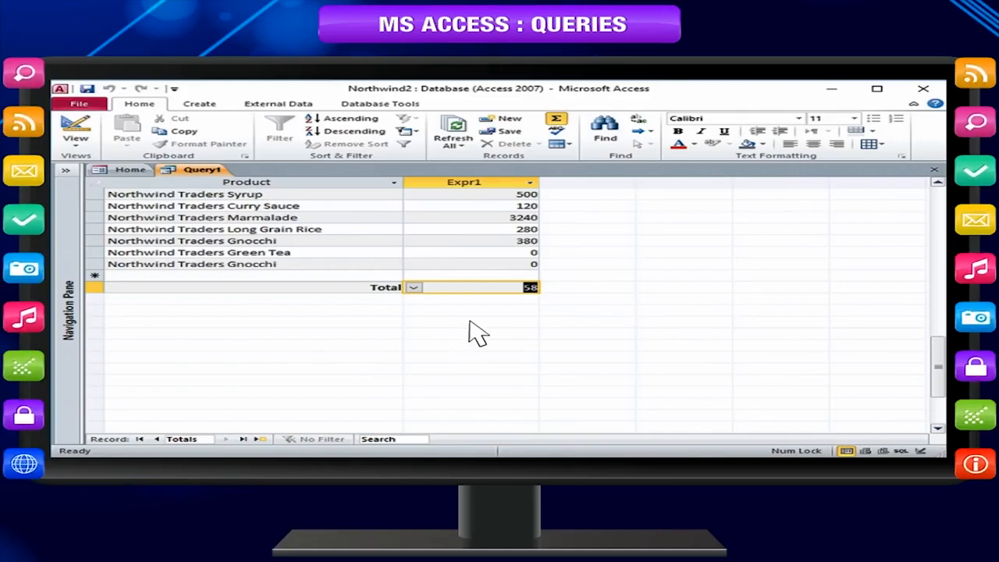
pyautogui.click(530, 289)
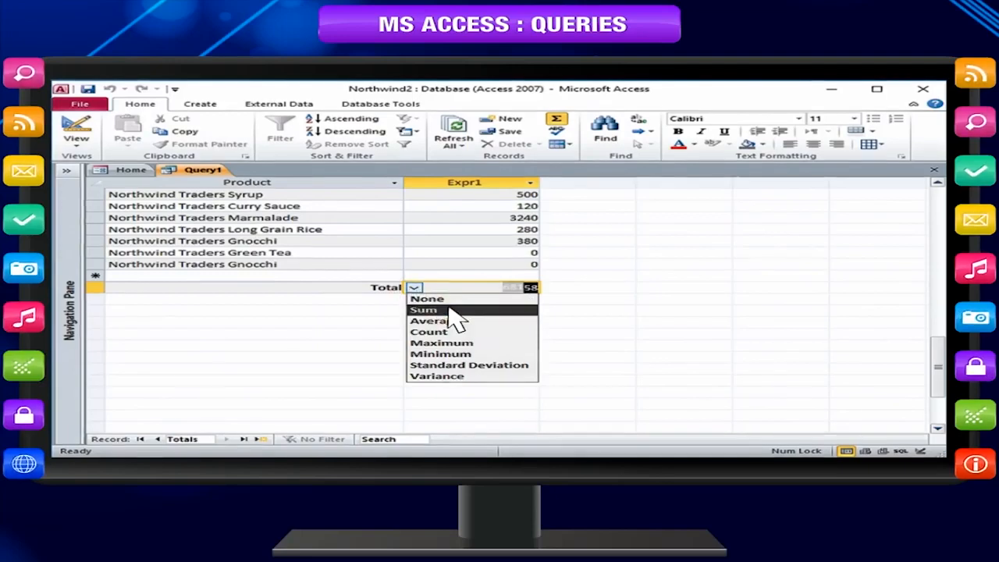
pyautogui.click(448, 309)
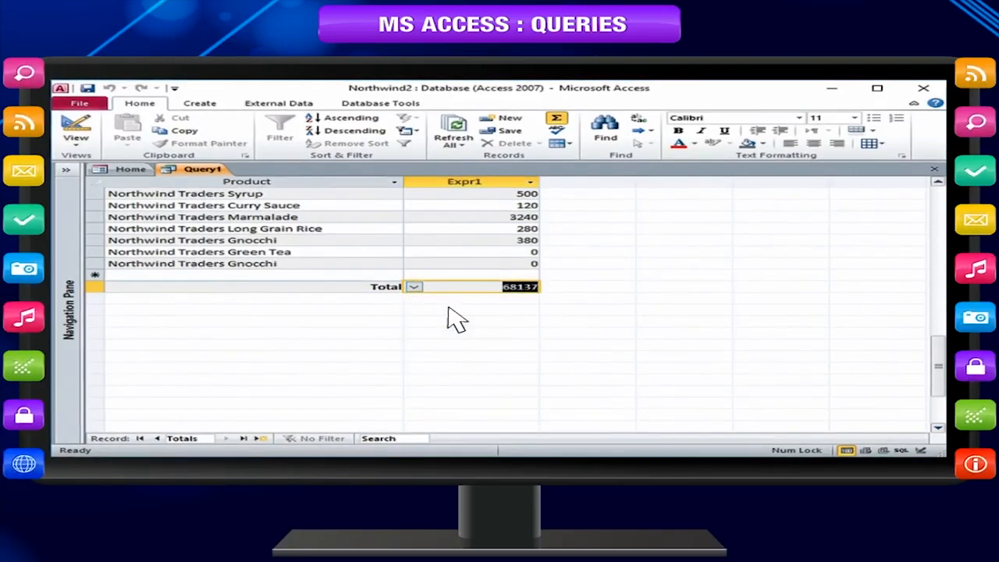